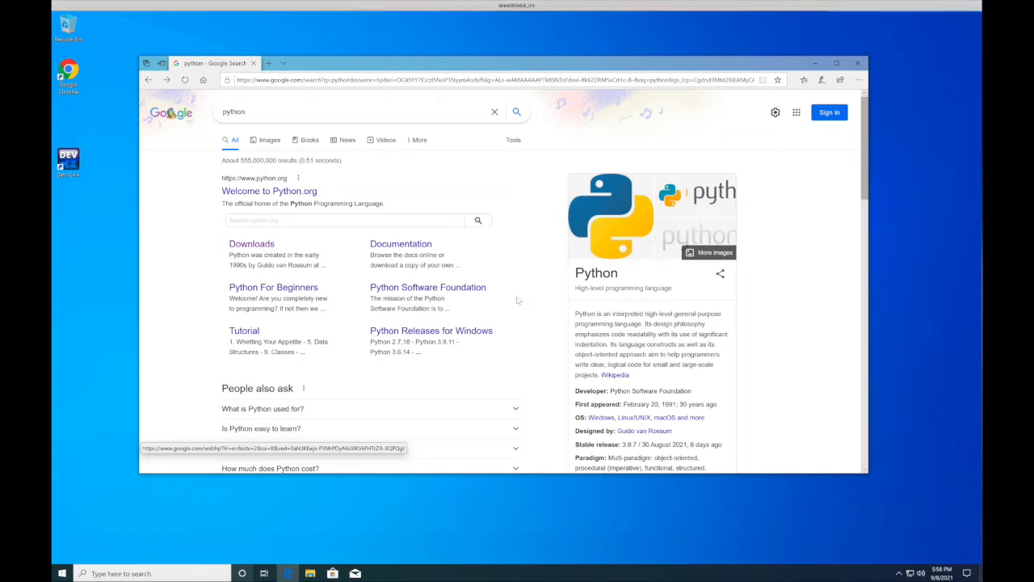
Download and run the Python 3.9.7 Windows installer from the python.org downloads page, with the browser minimized.
left_click(264, 247)
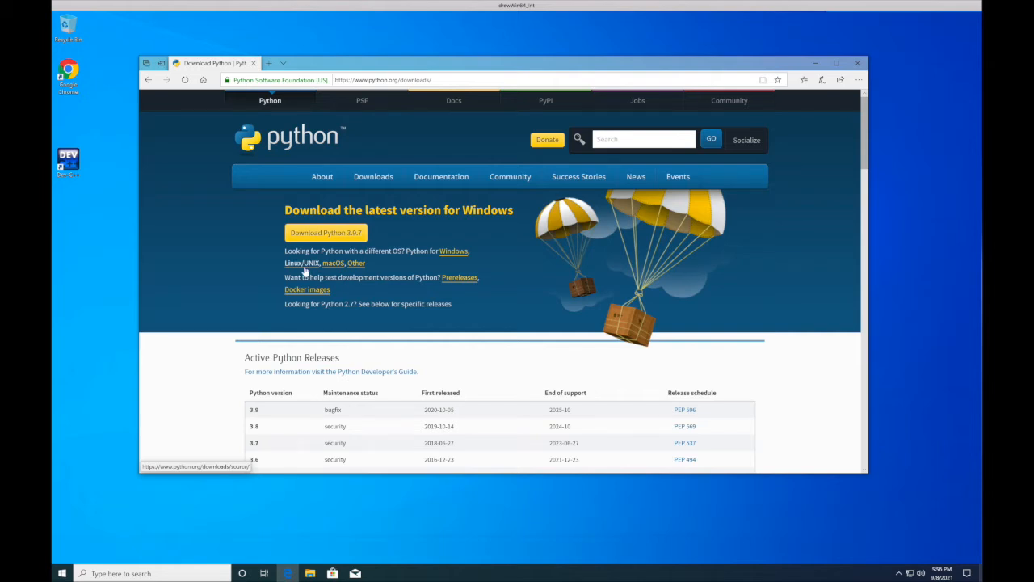
left_click(352, 239)
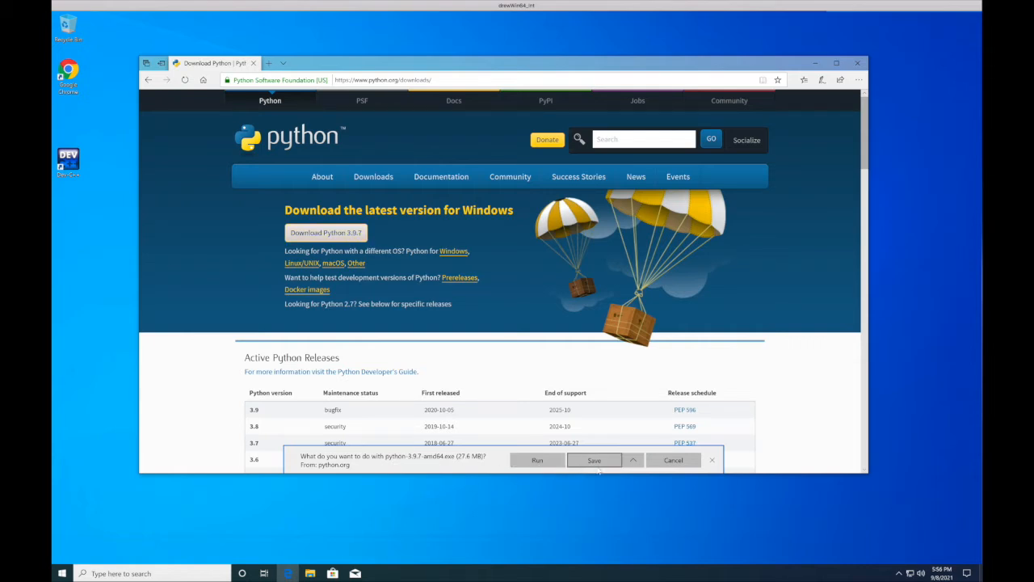
left_click(538, 460)
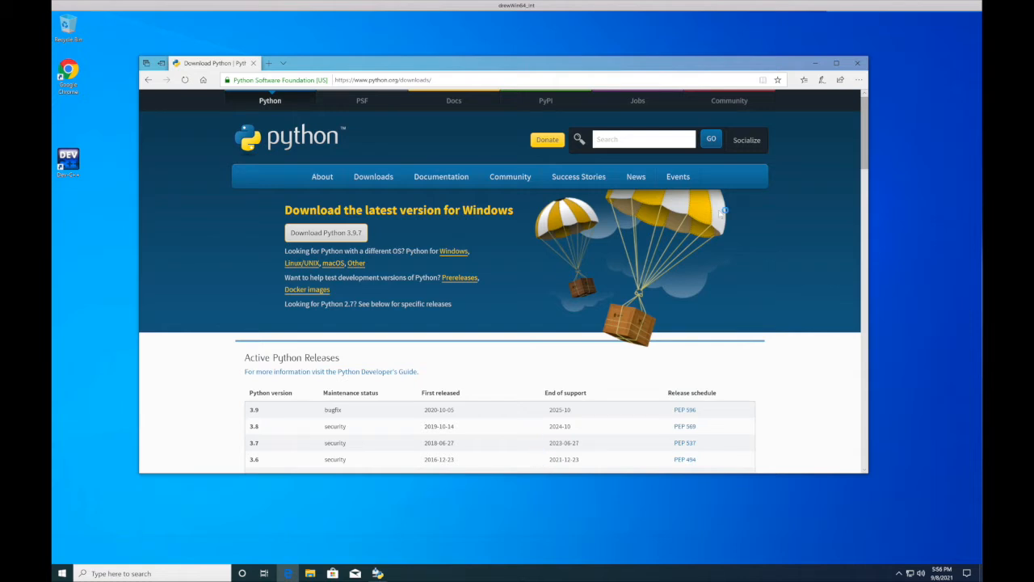
left_click(816, 65)
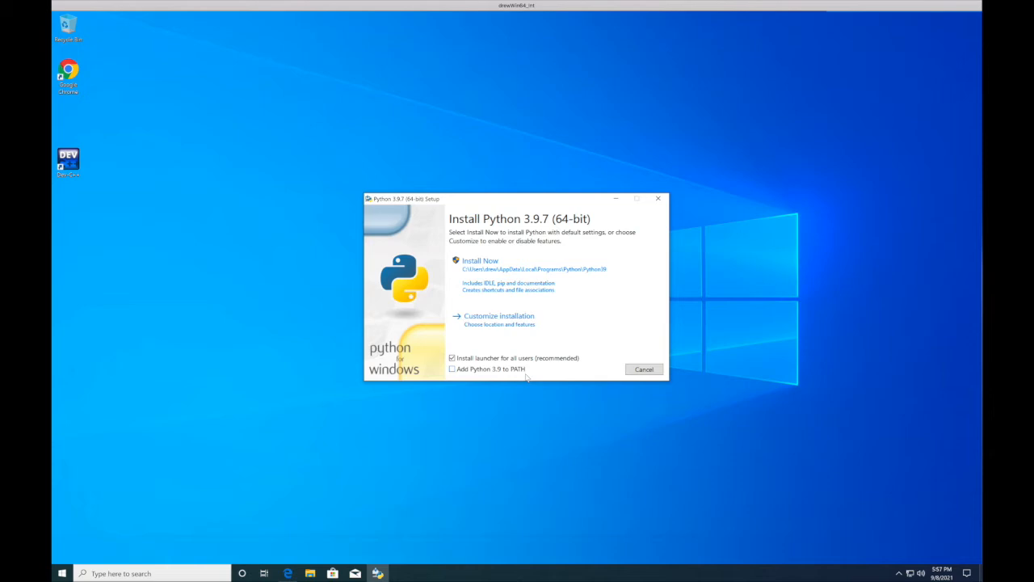
Enable adding Python 3.9 to PATH and choose a customized installation with the default optional features.
left_click(452, 368)
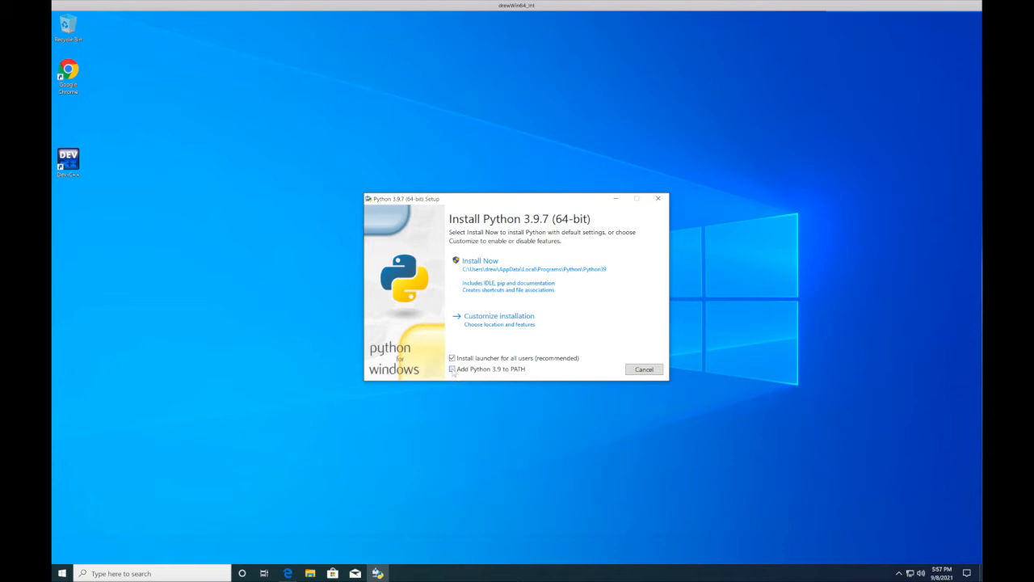
left_click(483, 321)
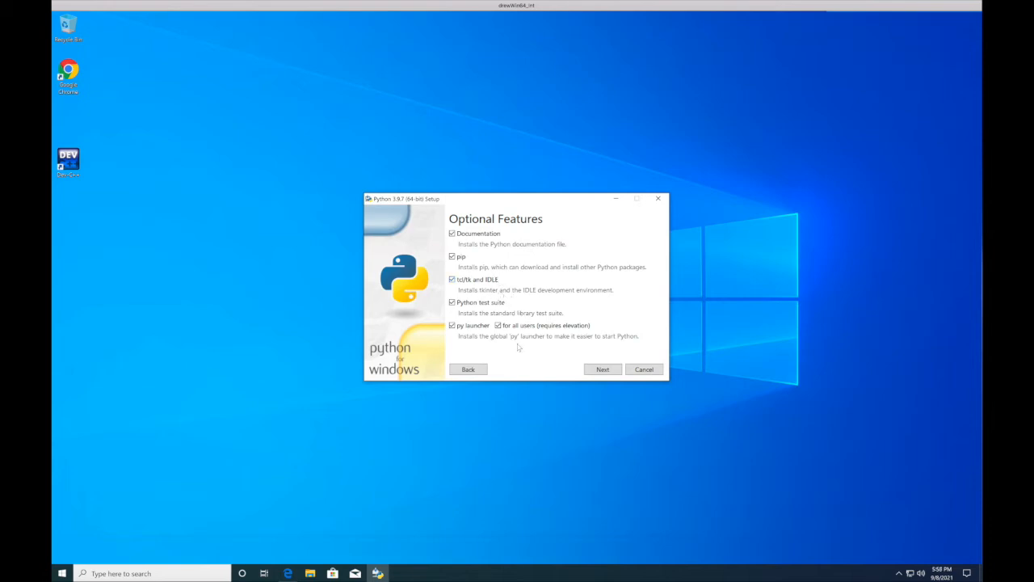
left_click(602, 370)
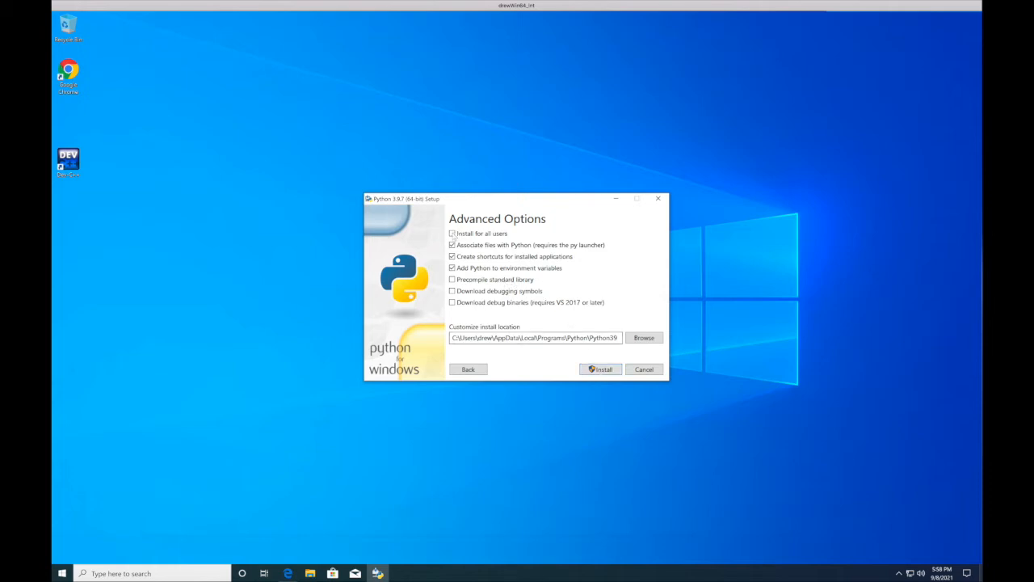
Set the advanced options to install for all users and precompile the standard library, keeping the install location C:\Program Files\Python39.
left_click(453, 233)
left_click(452, 279)
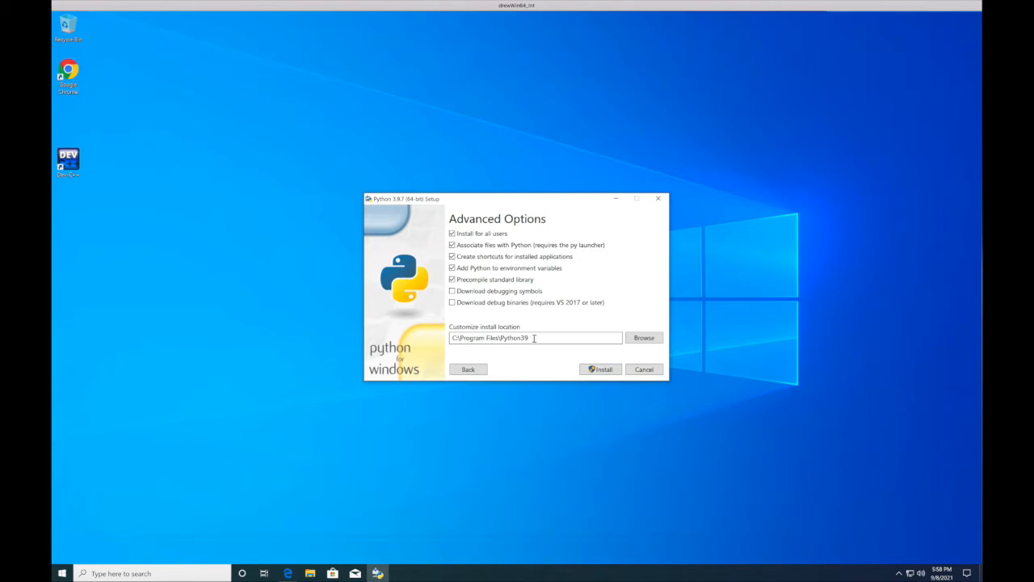
left_click_drag(533, 338, 521, 337)
left_click_drag(457, 338, 502, 338)
Install Python 3.9.7, allowing the installer to make changes to the device, and close the finished setup.
left_click(599, 371)
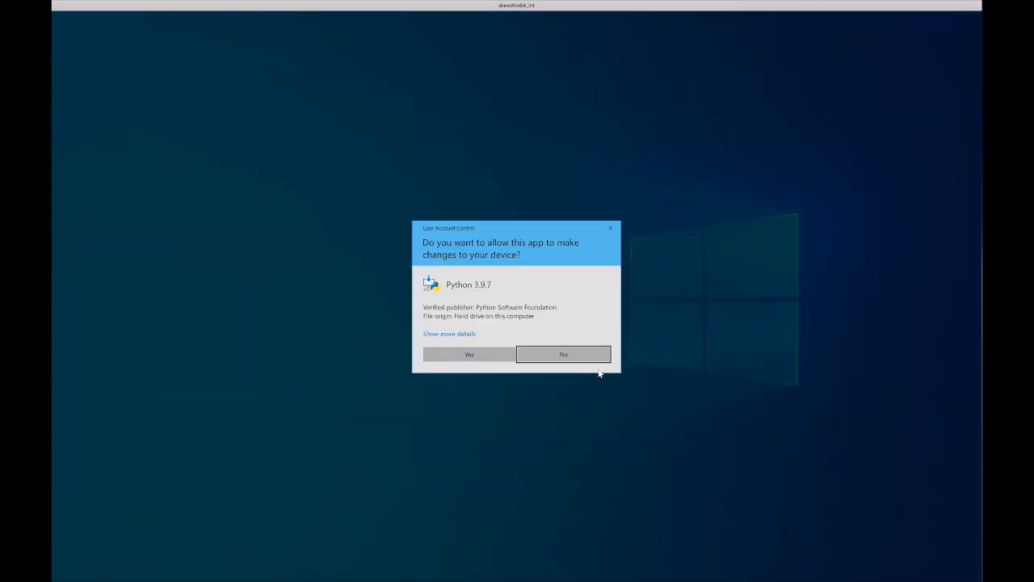
left_click(465, 353)
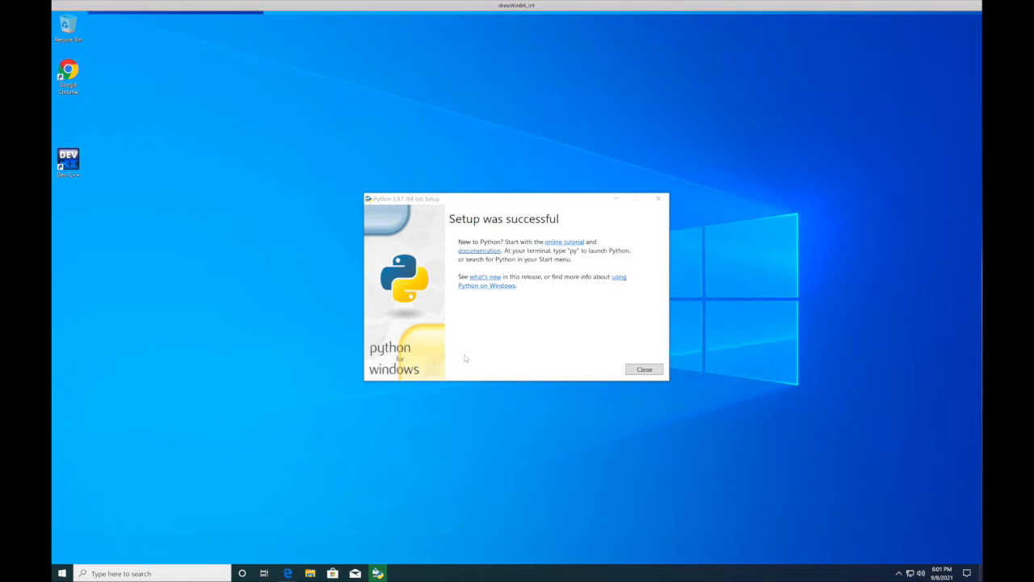
left_click(644, 370)
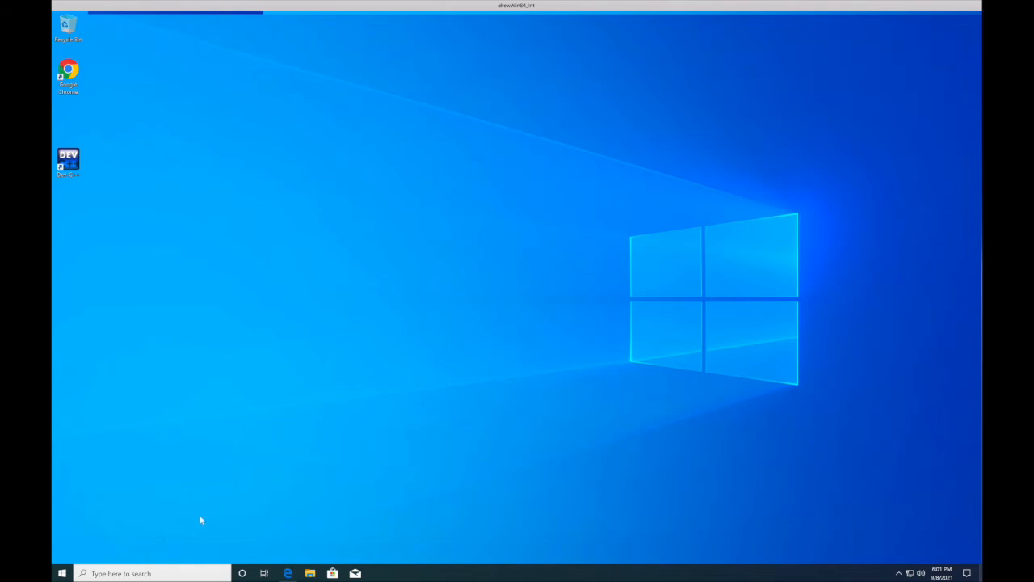
Open IDLE (Python 3.9 64-bit) and move its shell window to the middle of the desktop.
left_click(65, 572)
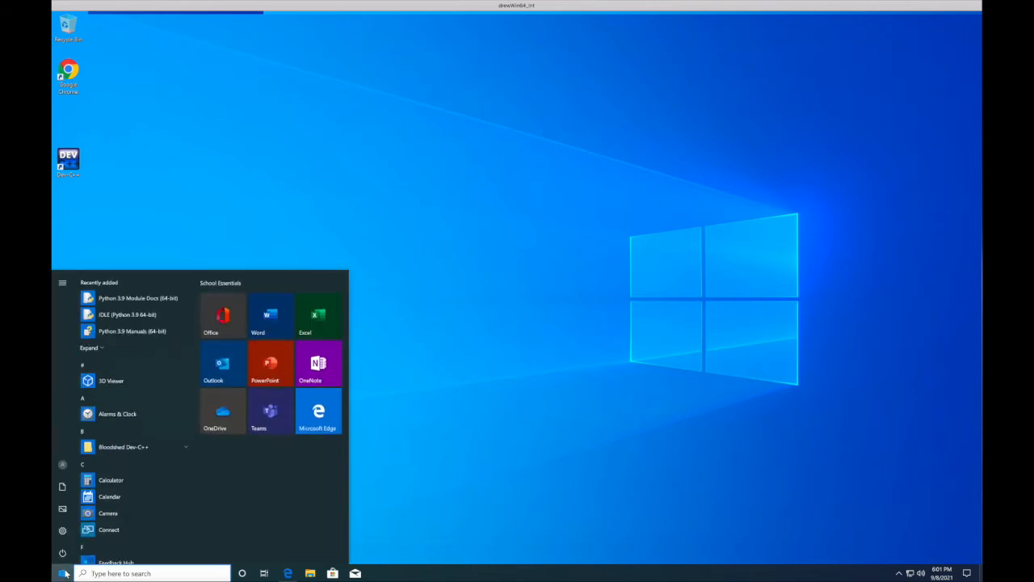
left_click(124, 316)
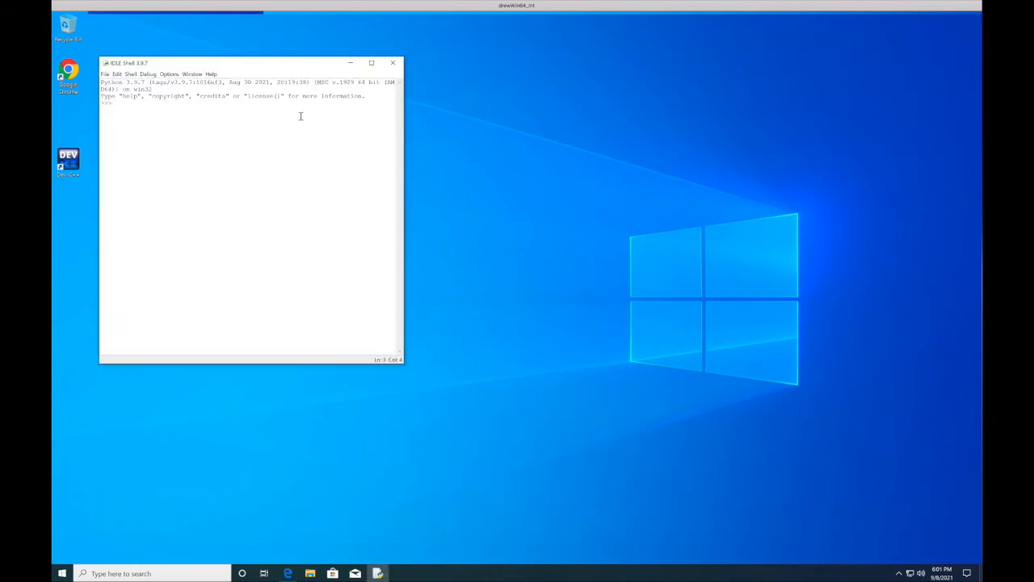
left_click_drag(304, 67, 599, 85)
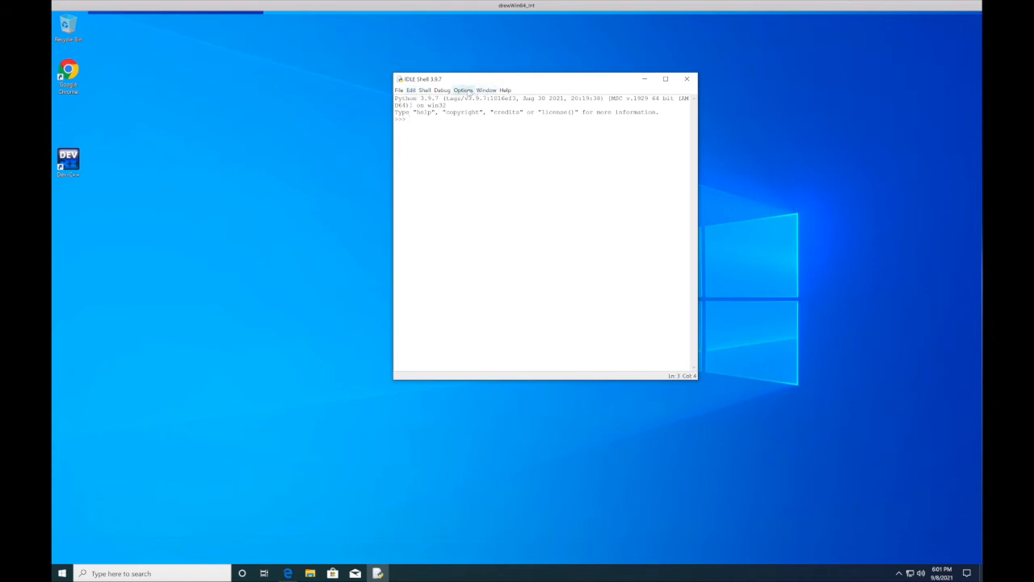
left_click(467, 90)
mouse_move(486, 91)
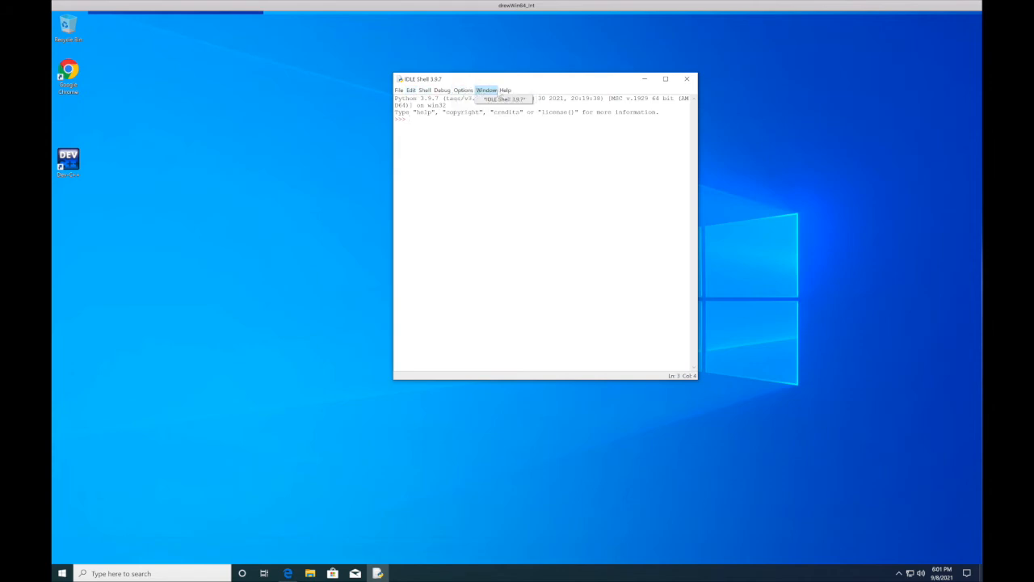
right_click(551, 82)
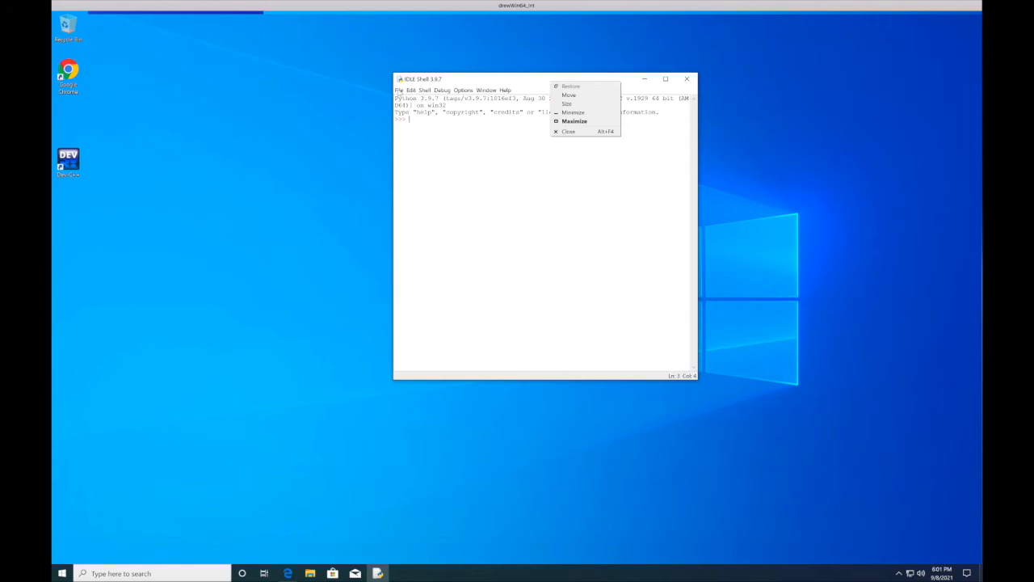
left_click(395, 160)
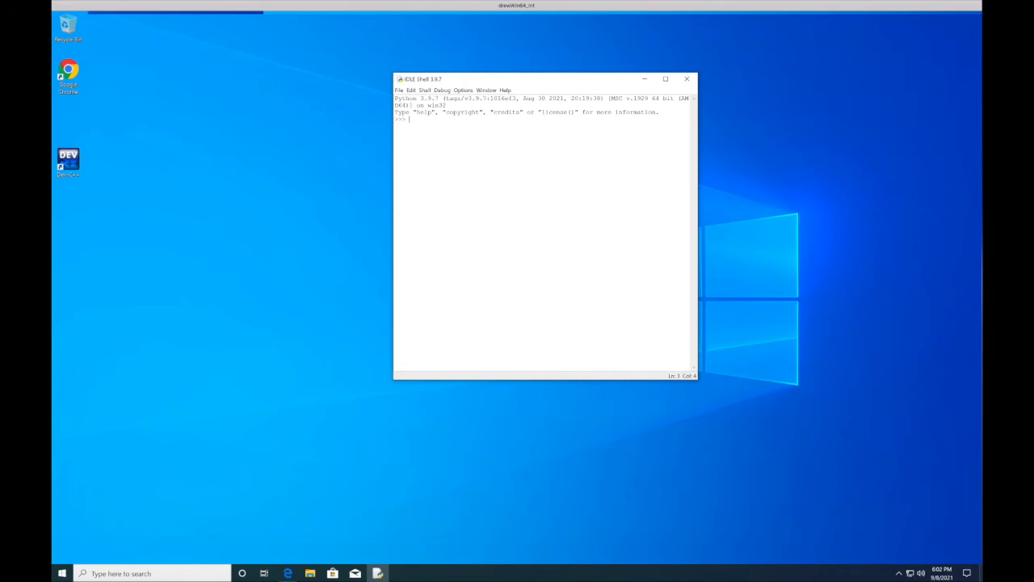
Set the IDLE font to bold Courier New at size 20 and widen the shell window on both sides.
left_click_drag(333, 173, 242, 194)
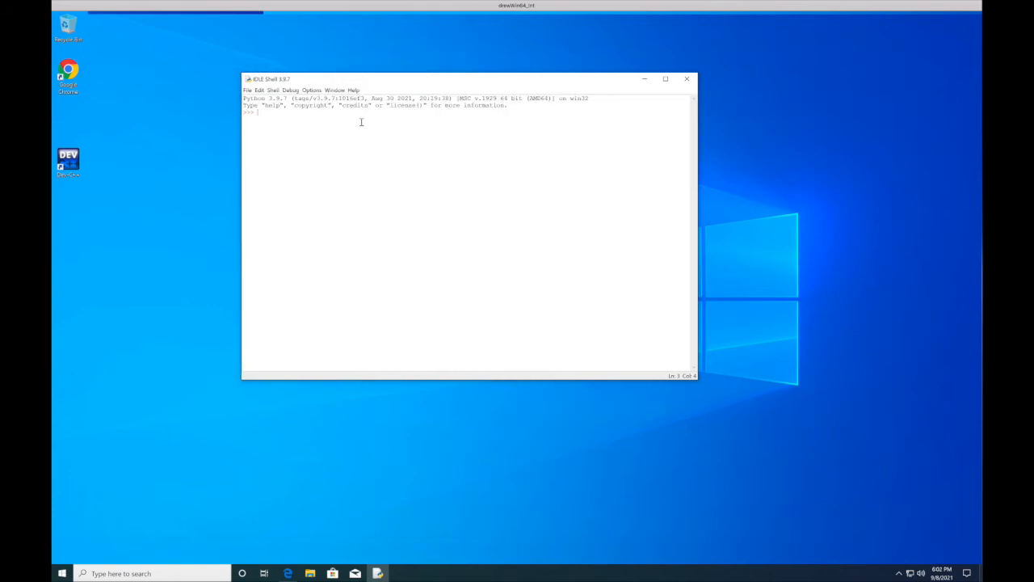
left_click(308, 94)
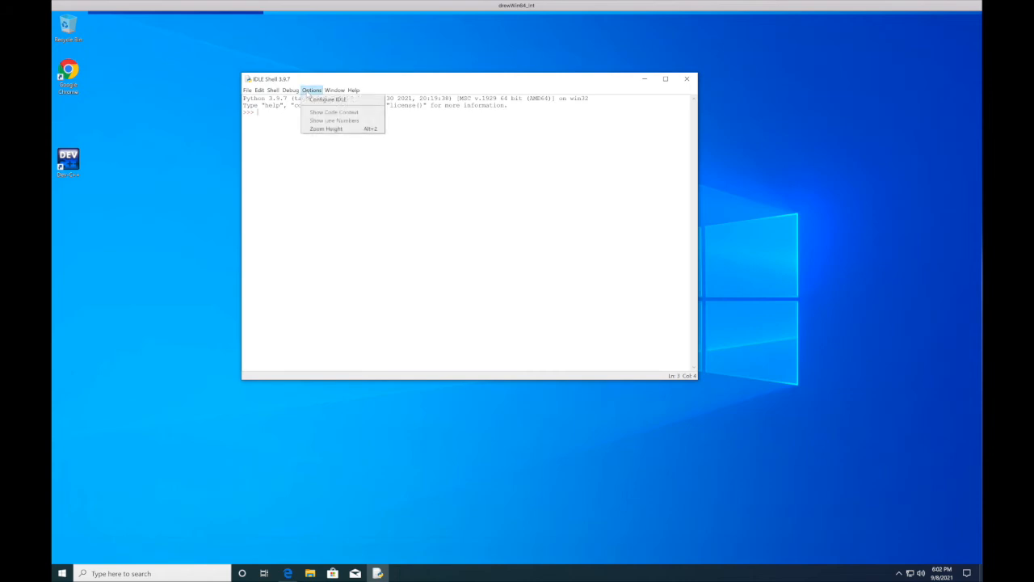
left_click(312, 98)
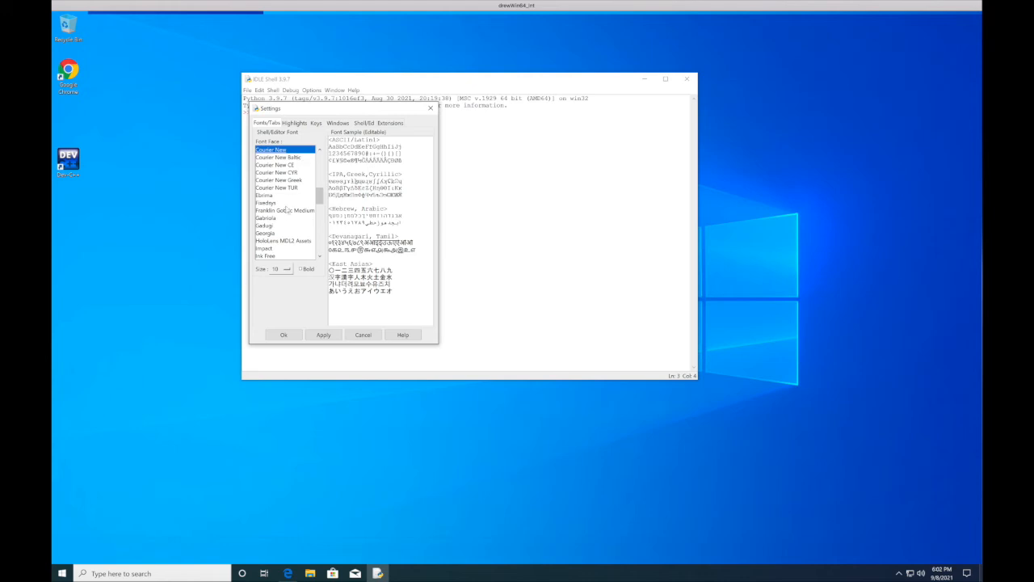
left_click(301, 270)
left_click(286, 268)
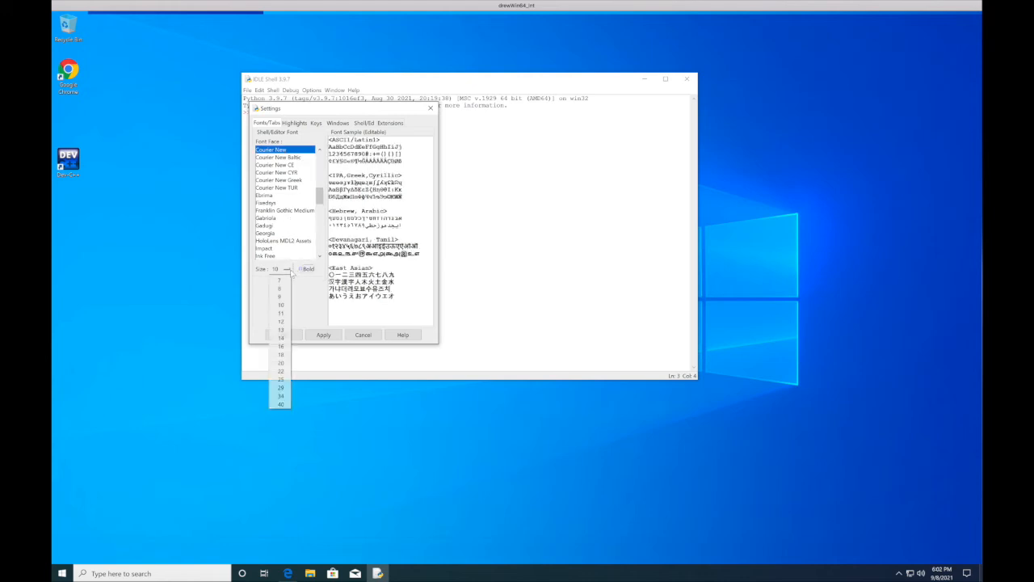
left_click(281, 364)
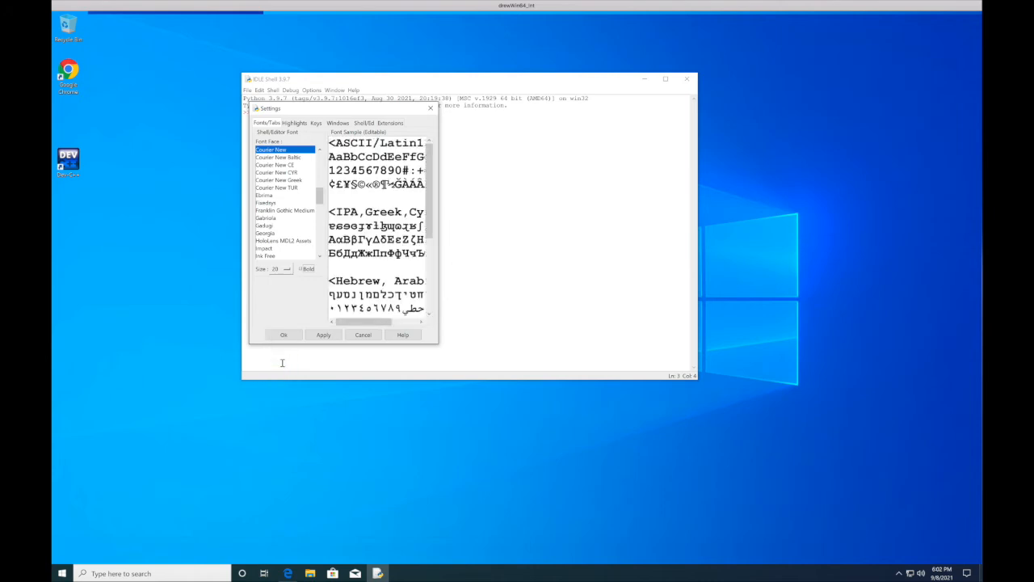
left_click(323, 335)
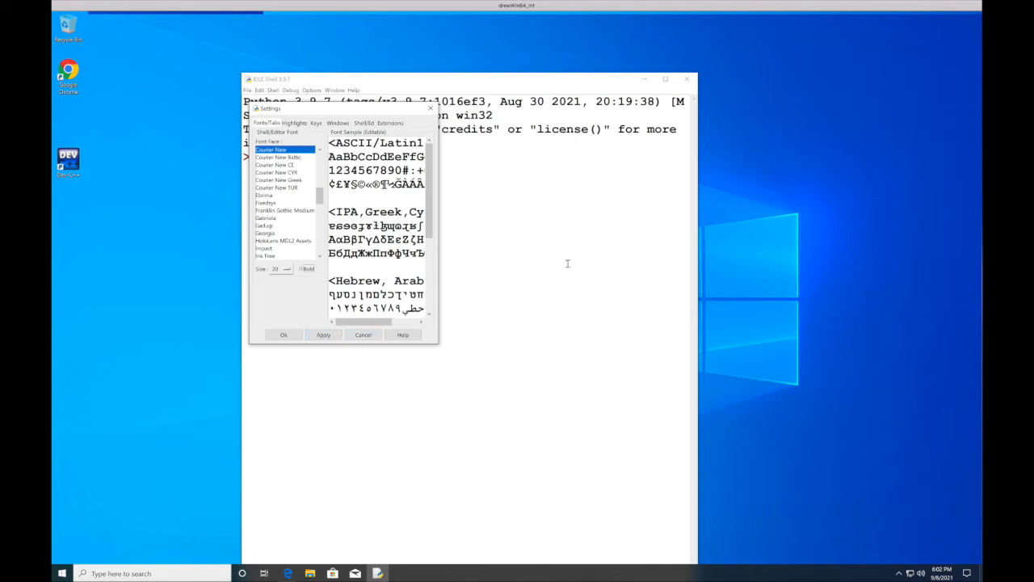
left_click(283, 334)
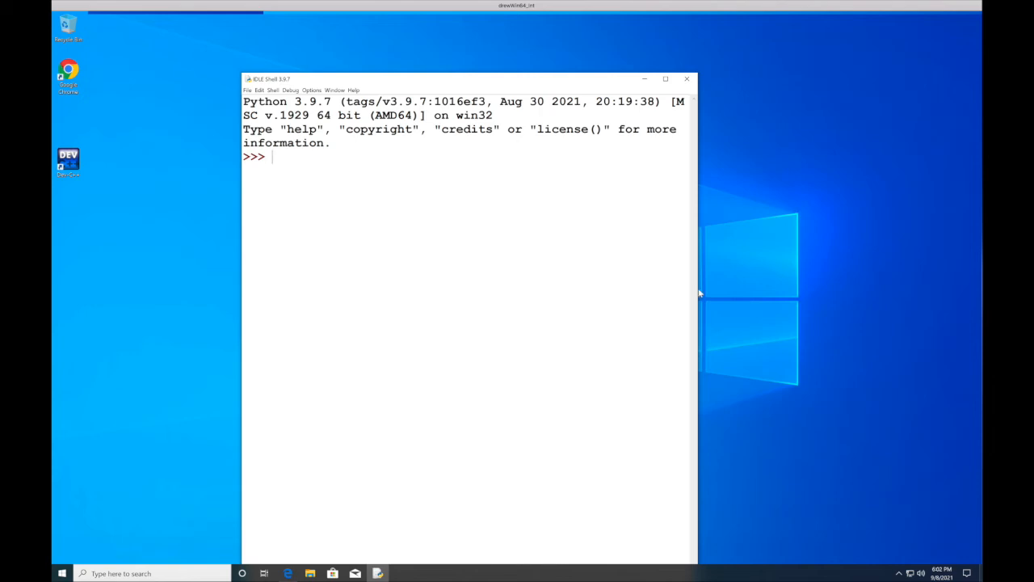
left_click_drag(716, 288, 901, 295)
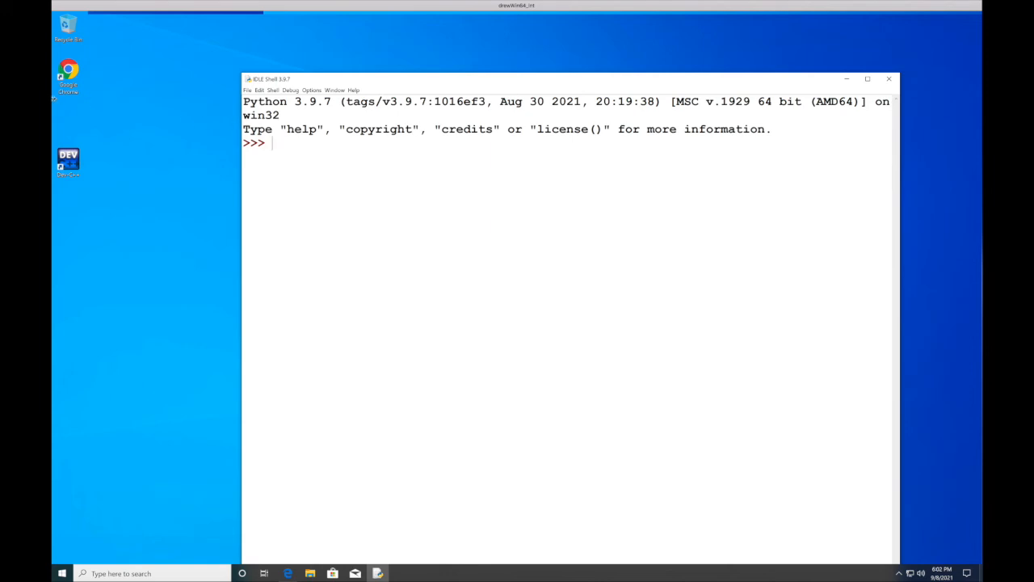
Run print("Welcome to CS151") in the IDLE Shell.
type("print(\"We")
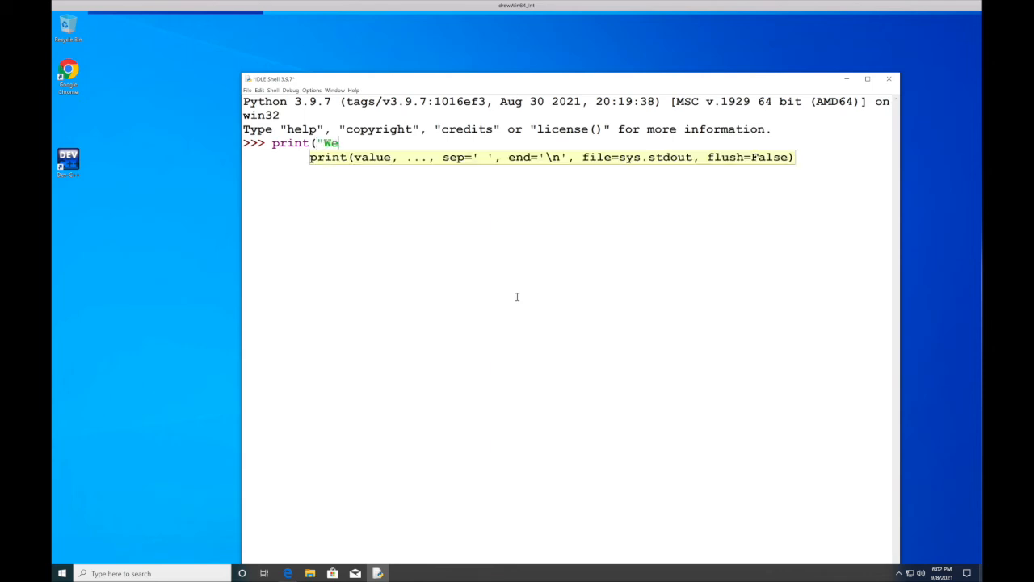
type("lcome to CS151")
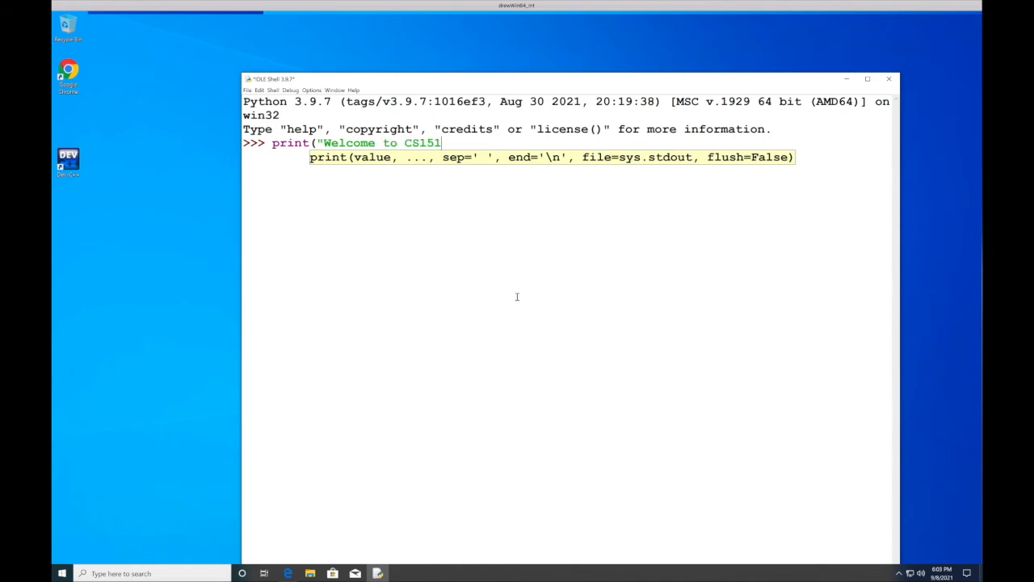
type("\")")
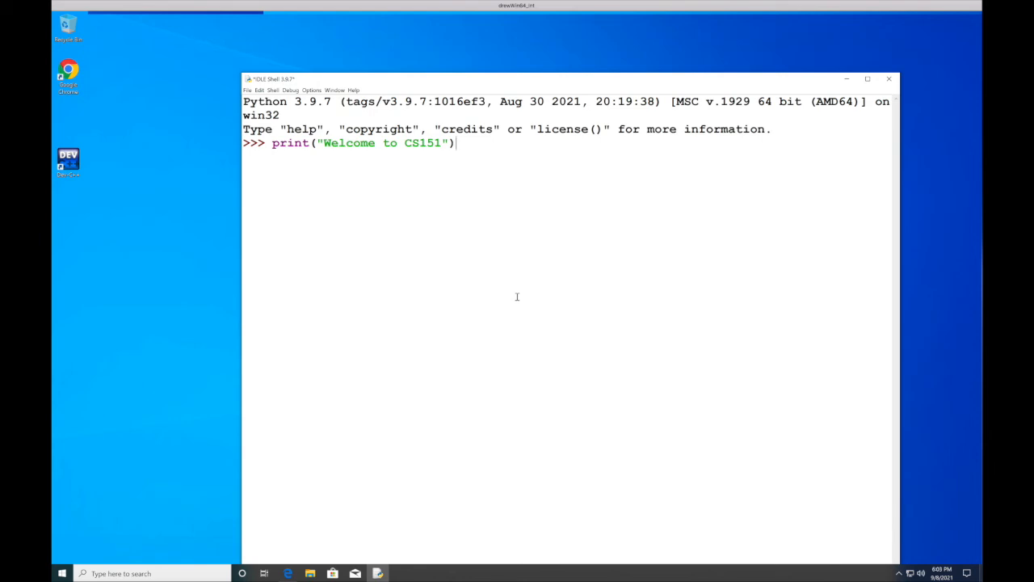
key("Return")
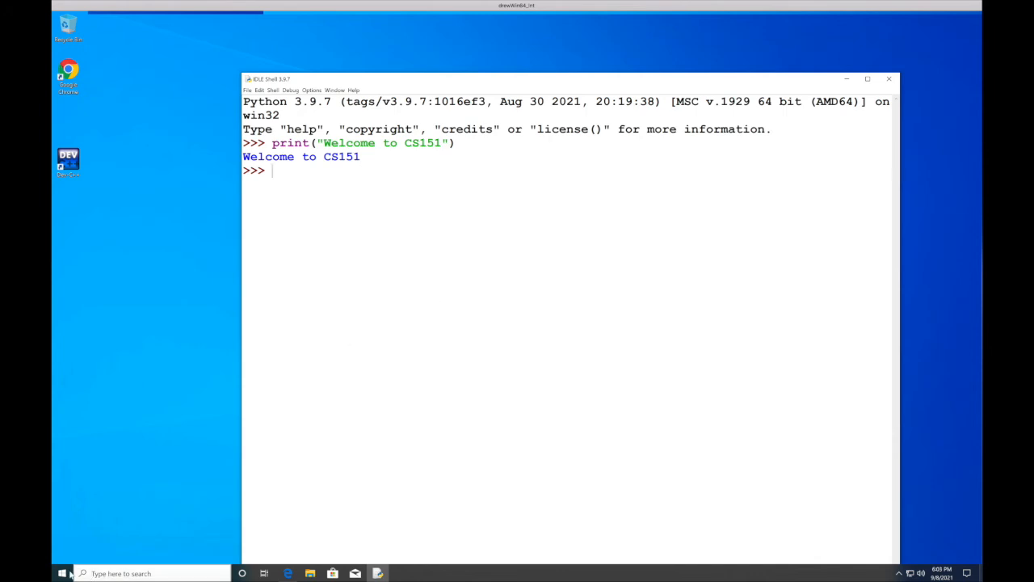
Open Command Prompt and try to check the Python version with python --V.
left_click(116, 573)
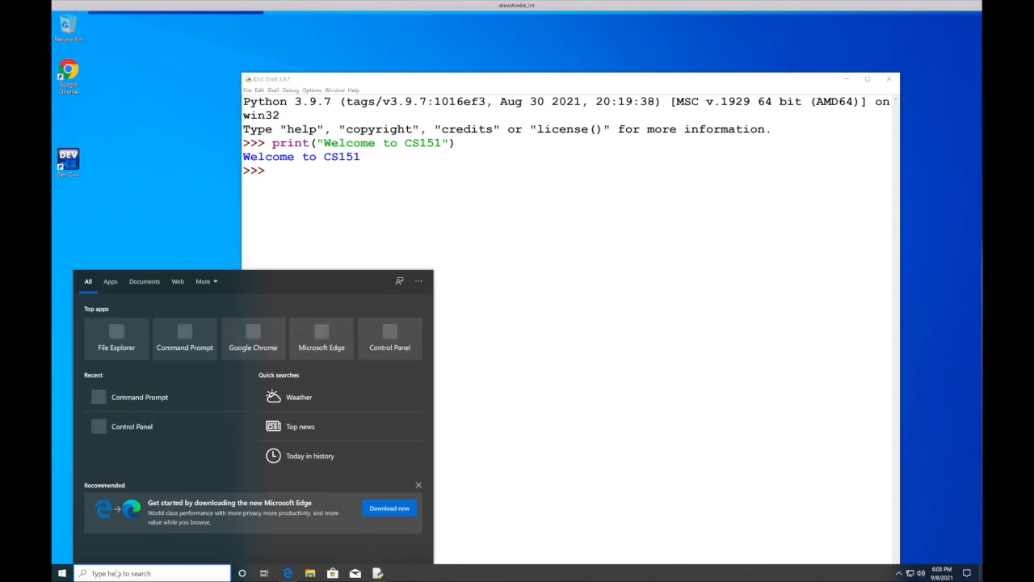
type("cmd")
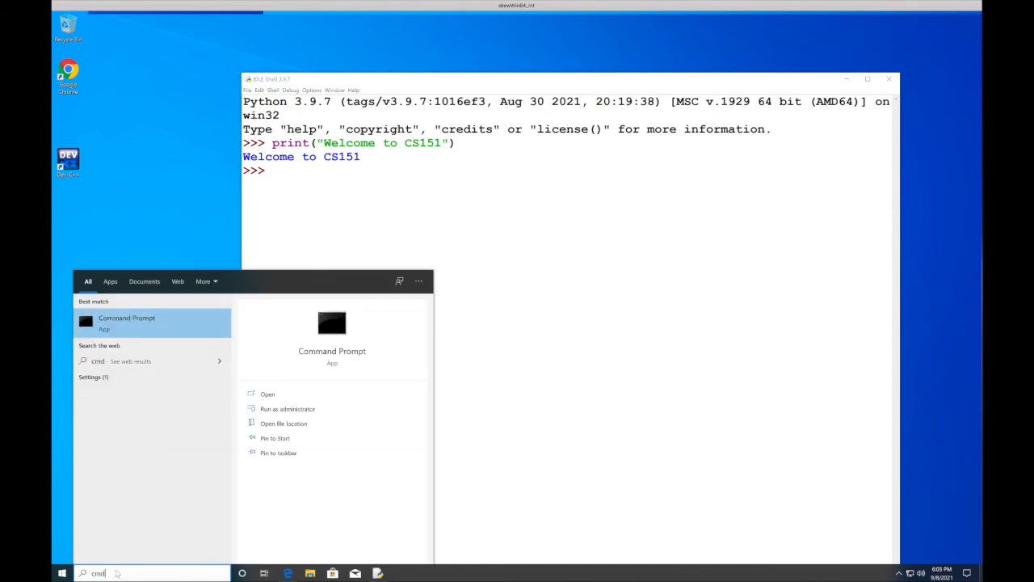
key("Return")
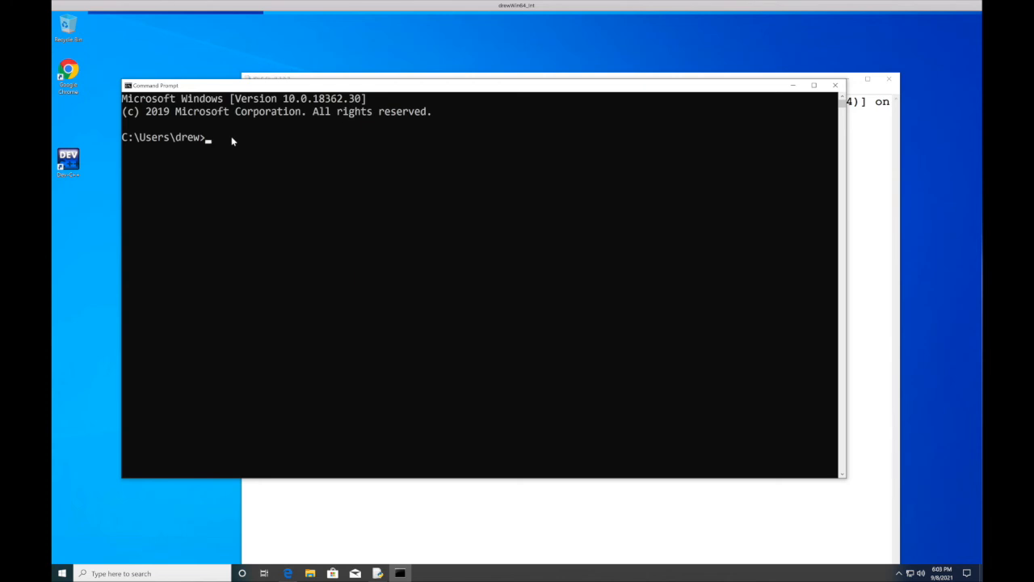
type("thon --V")
key("Return")
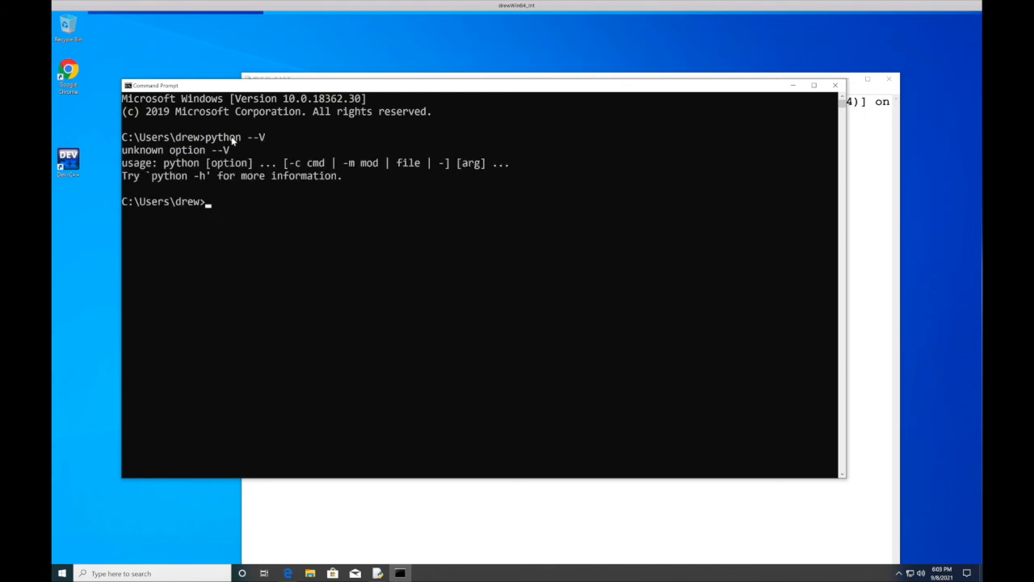
Check the installed Python version with python -V and start the interactive Python interpreter.
key("Up")
key("BackSpace")
key("BackSpace")
type("V")
key("Return")
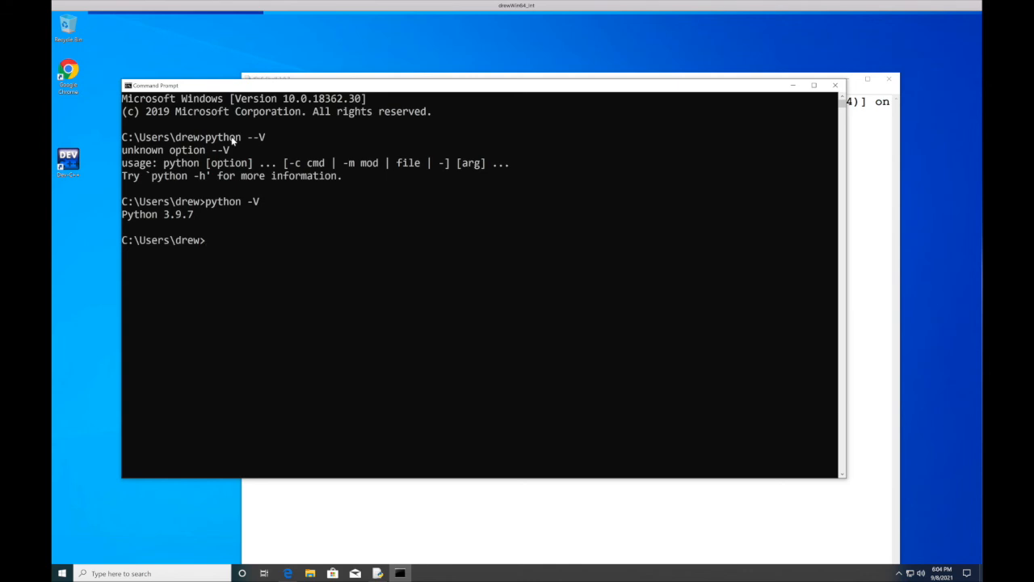
type("python")
key("Return")
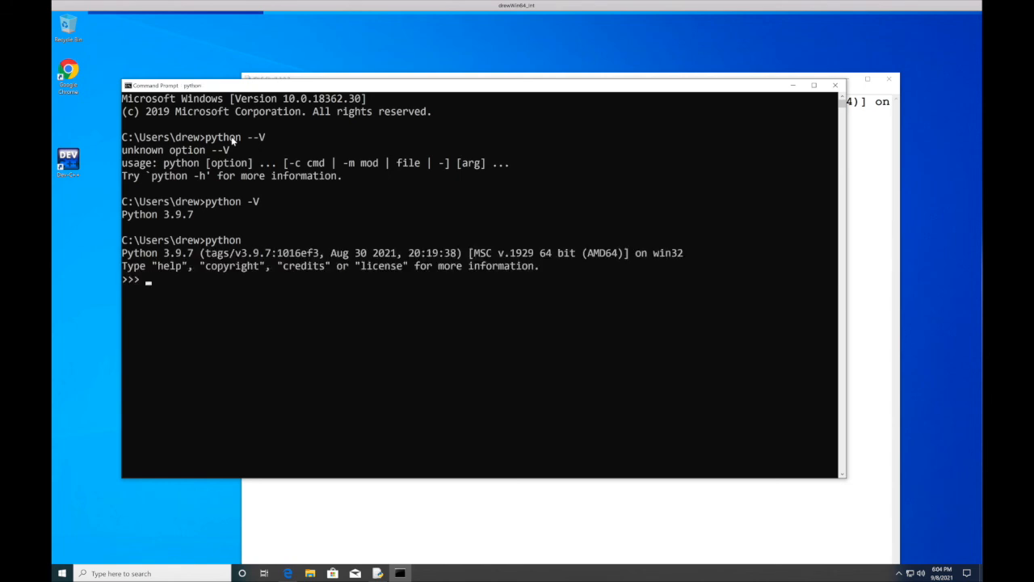
Run print("Hi there!") in the Command Prompt's Python interpreter and leave the interpreter with exit().
left_click(439, 503)
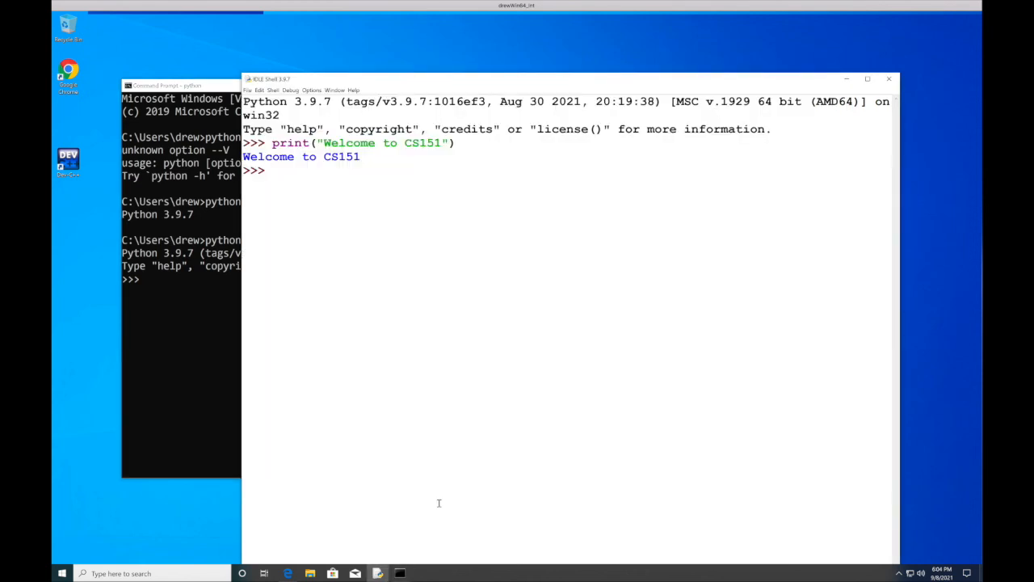
left_click(168, 291)
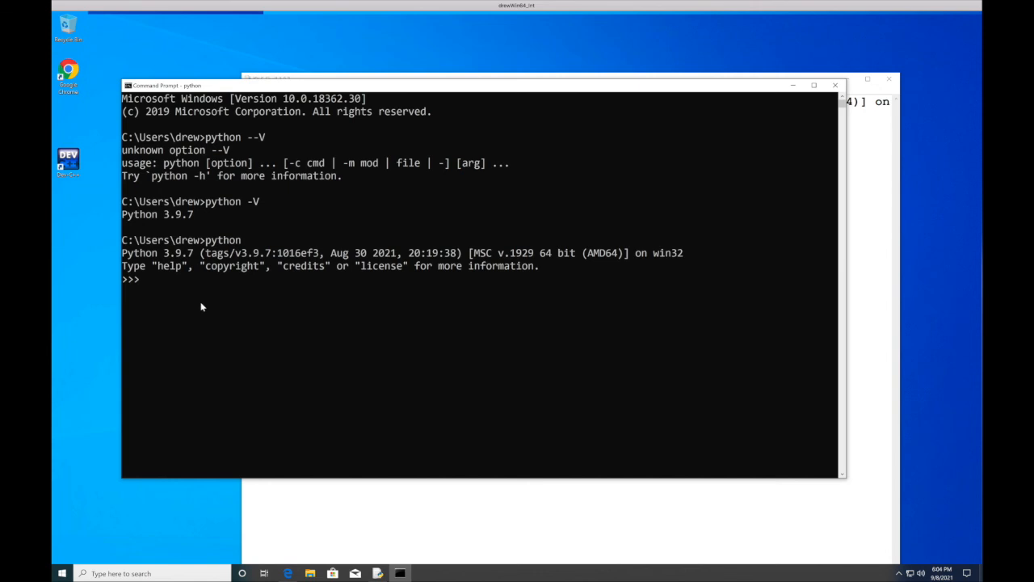
type("p")
type("nt(\"Hi there!\")")
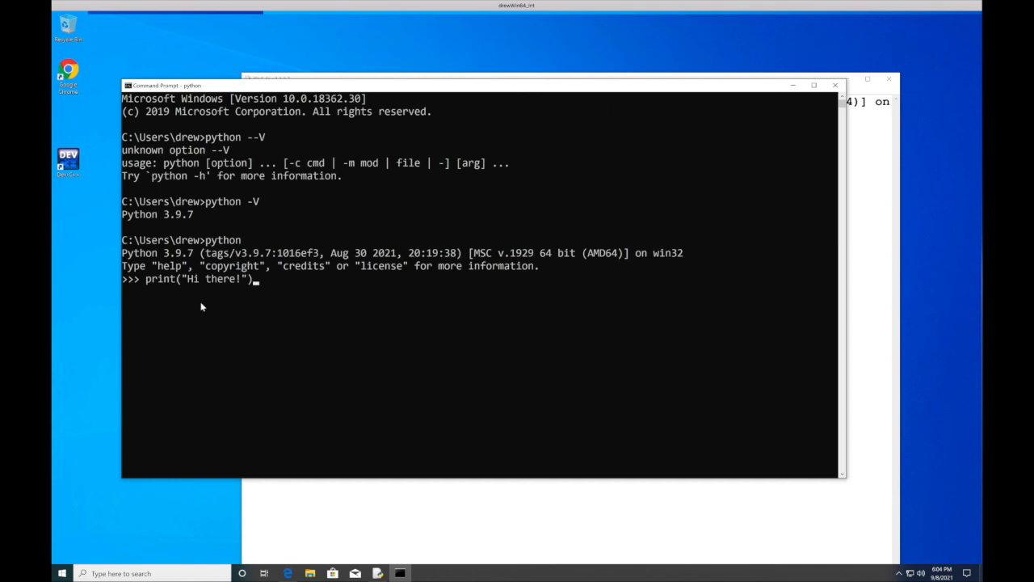
key("Return")
type("exit()")
key("Return")
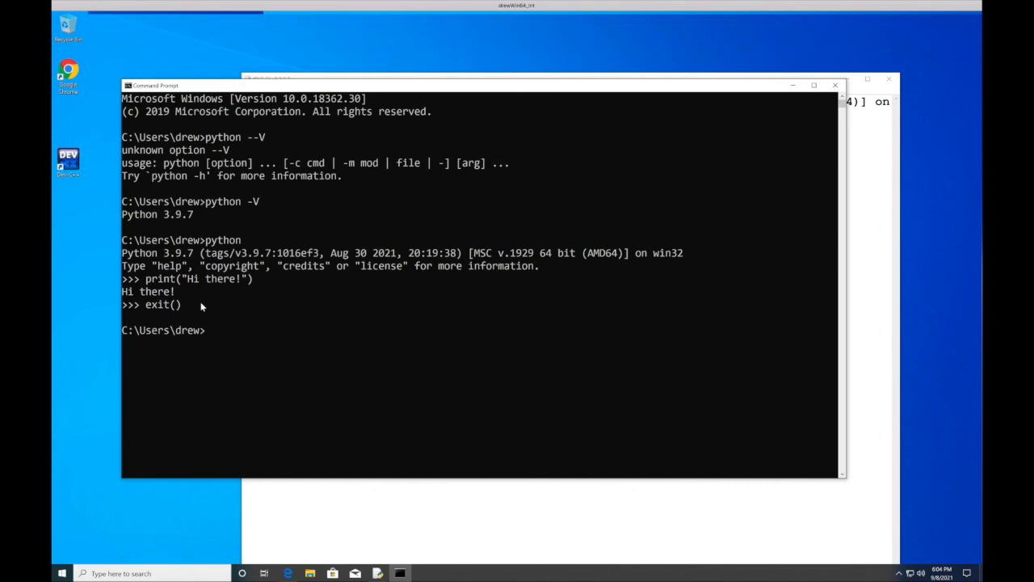
Switch to the IDLE Shell and close its window.
left_click(872, 101)
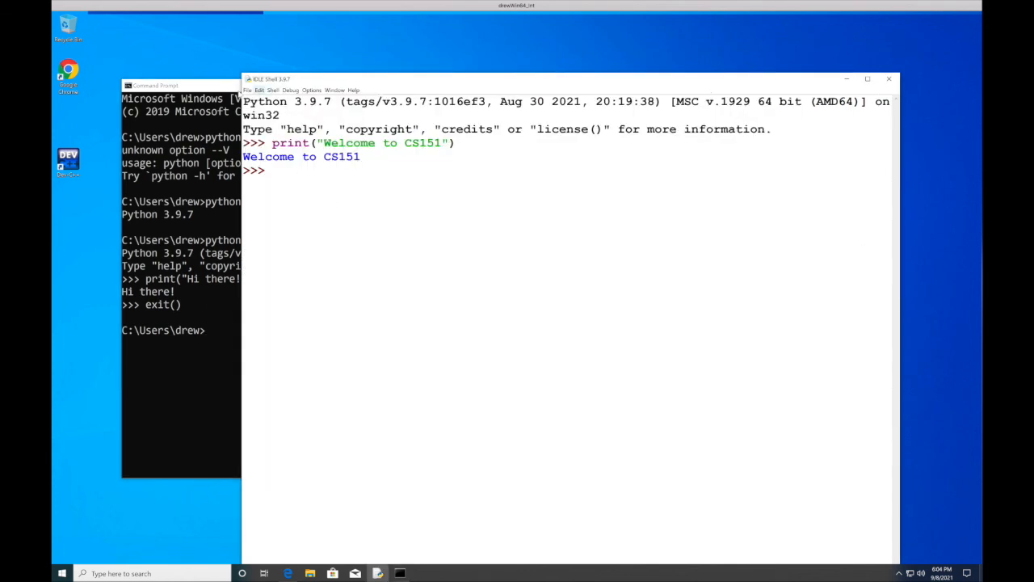
left_click(247, 90)
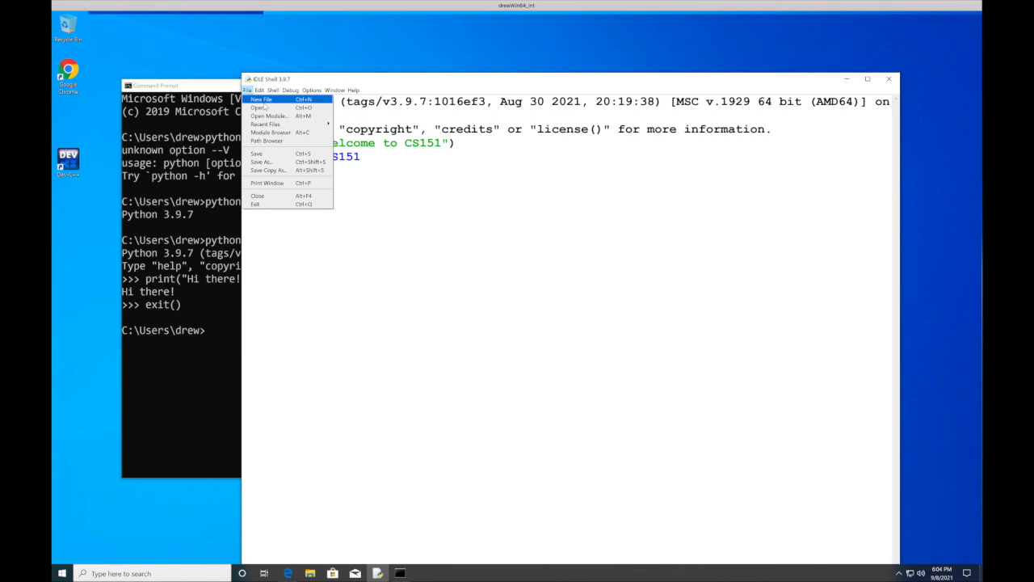
left_click(889, 78)
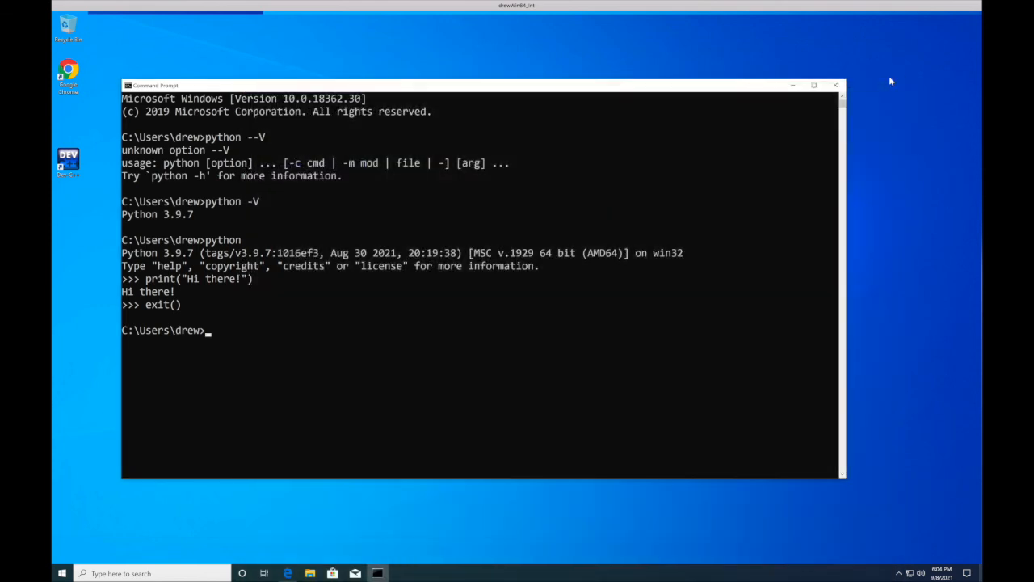